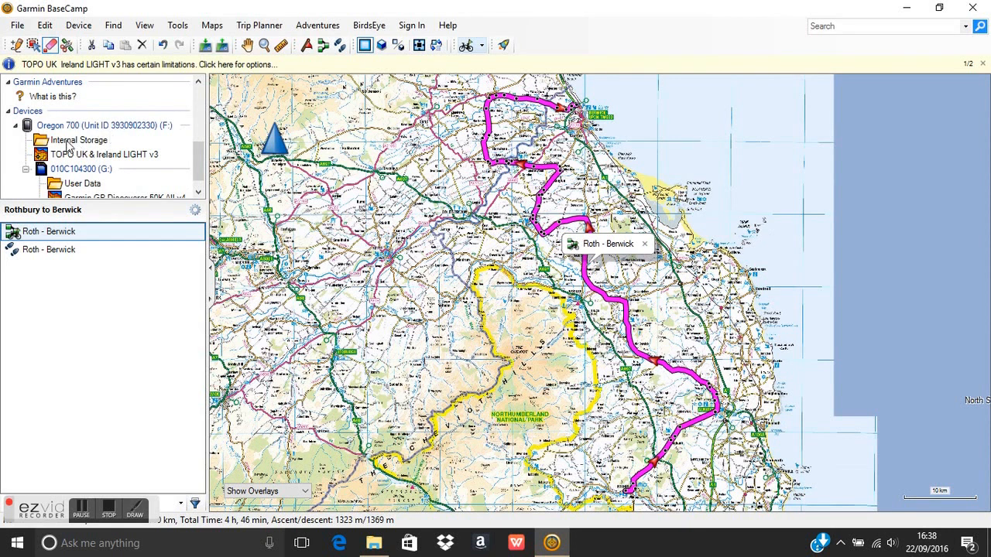
Step: Look through the items in the Oregon 700's internal storage and the list folders in My Collection
{"action": "key", "text": "Escape"}
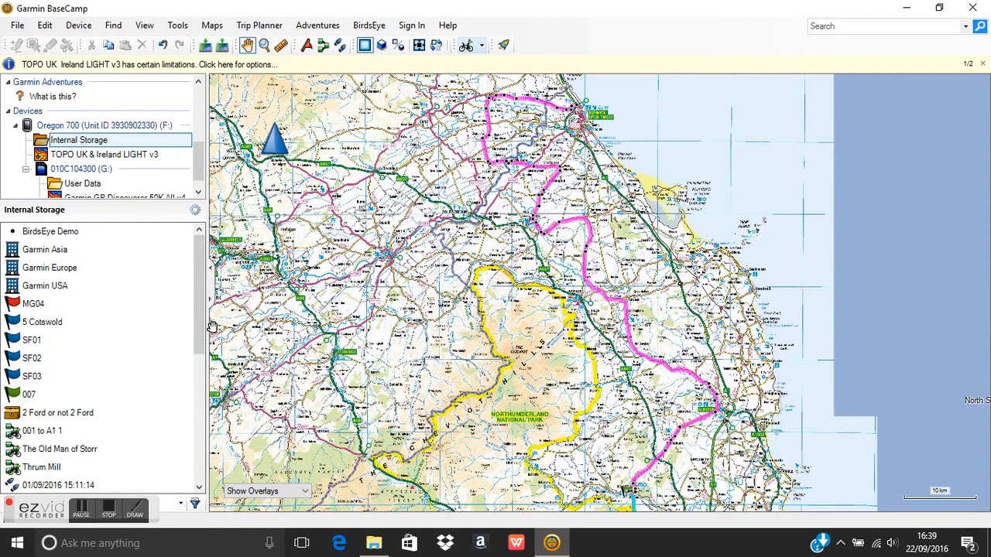
{"action": "left_click_drag", "start_coordinate": [200, 330], "coordinate": [196, 280]}
{"action": "left_click_drag", "start_coordinate": [201, 170], "coordinate": [206, 112]}
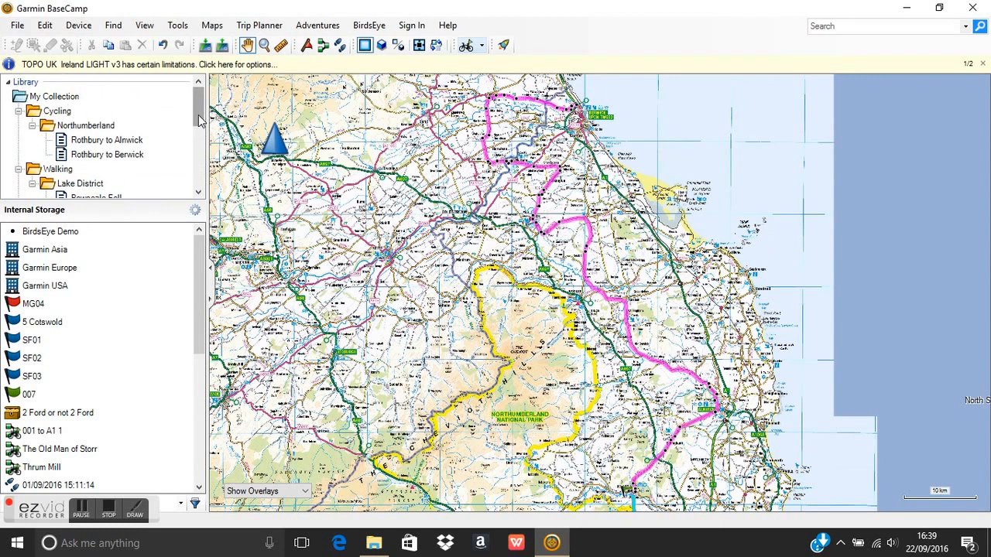
{"action": "scroll", "coordinate": [198, 127], "scroll_direction": "down", "scroll_amount": 1}
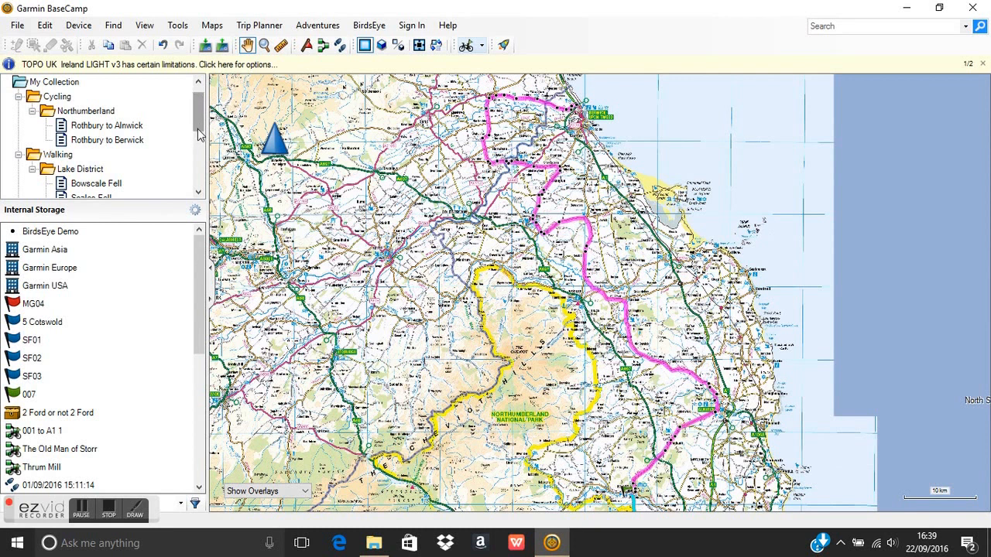
{"action": "mouse_move", "coordinate": [198, 118]}
{"action": "left_mouse_down"}
{"action": "mouse_move", "coordinate": [198, 155]}
{"action": "mouse_move", "coordinate": [200, 116]}
{"action": "left_mouse_up"}
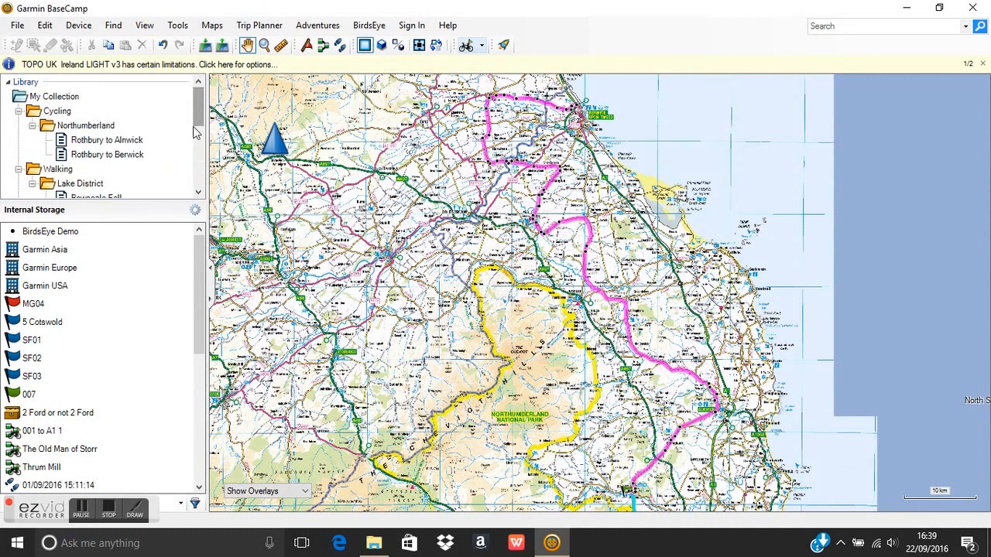
{"action": "left_click", "coordinate": [84, 129]}
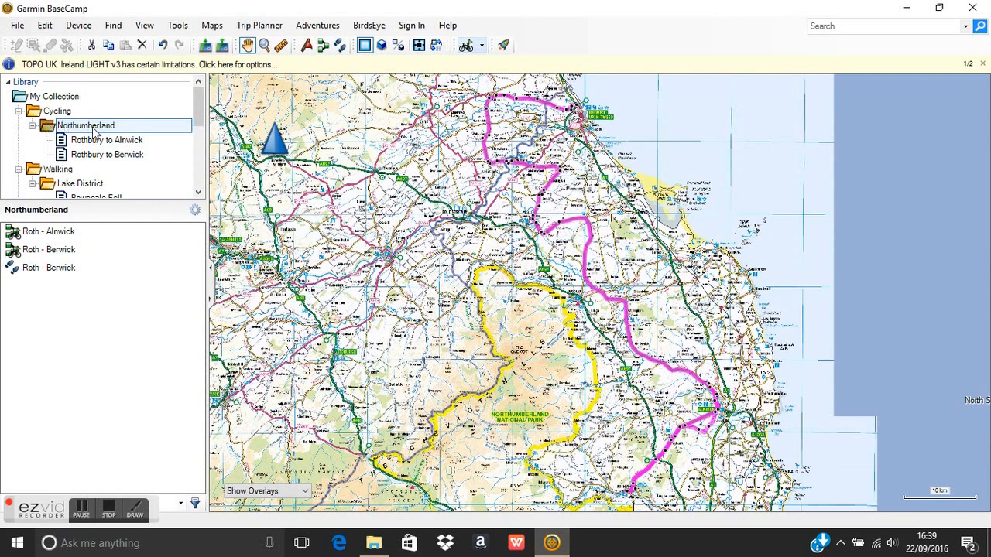
{"action": "right_click", "coordinate": [93, 130]}
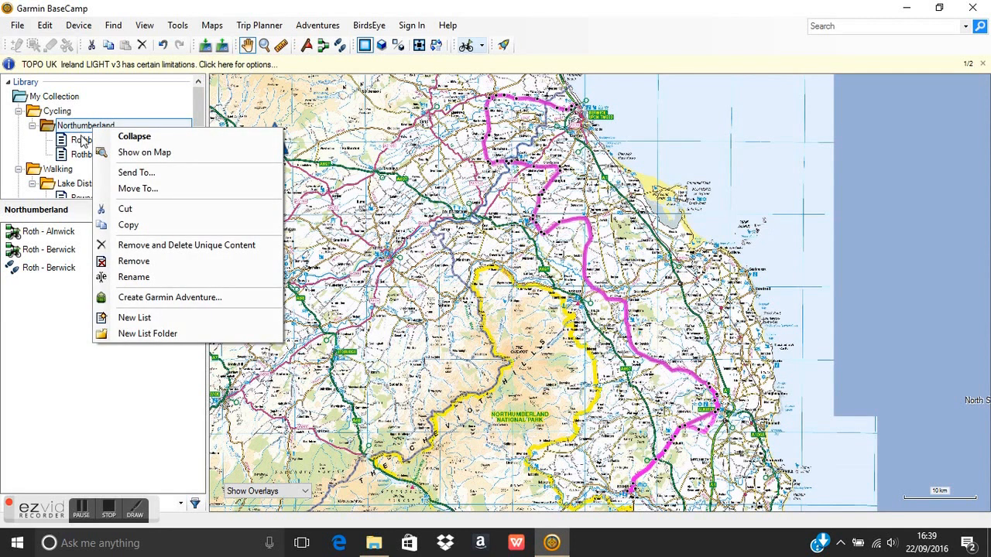
{"action": "left_click", "coordinate": [141, 173]}
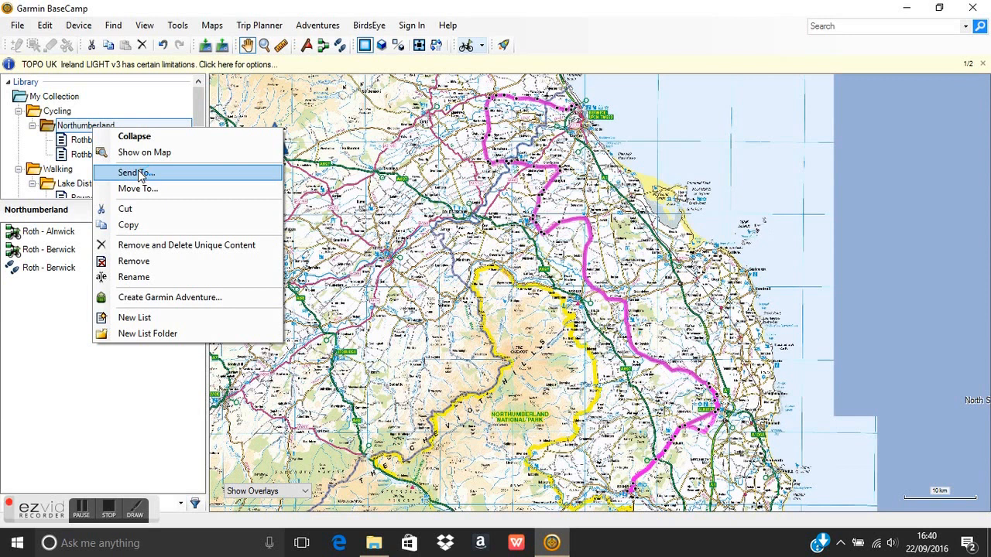
{"action": "left_click", "coordinate": [58, 352]}
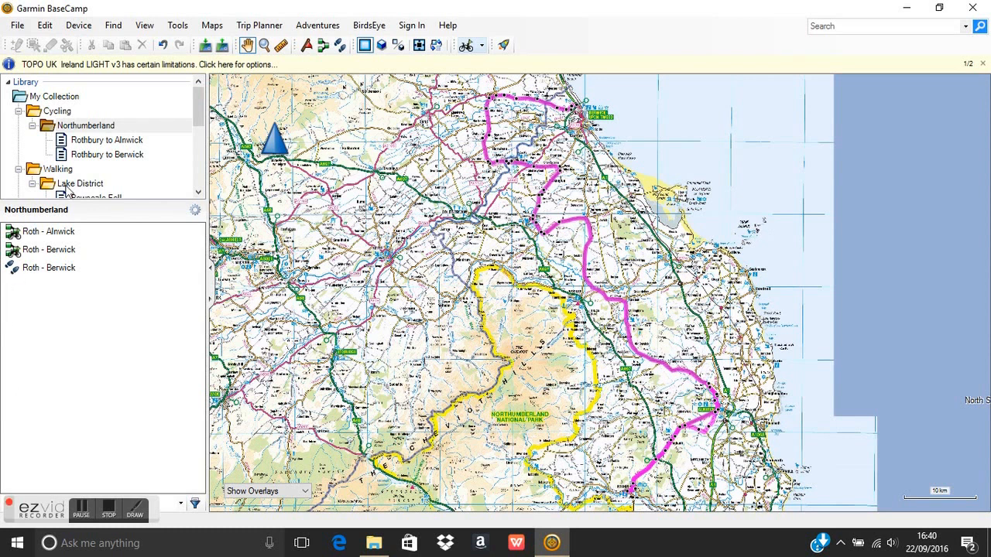
Step: Send the Rothbury to Alnwick list from the Northumberland folder to the Oregon 700's internal storage
{"action": "left_click", "coordinate": [91, 142]}
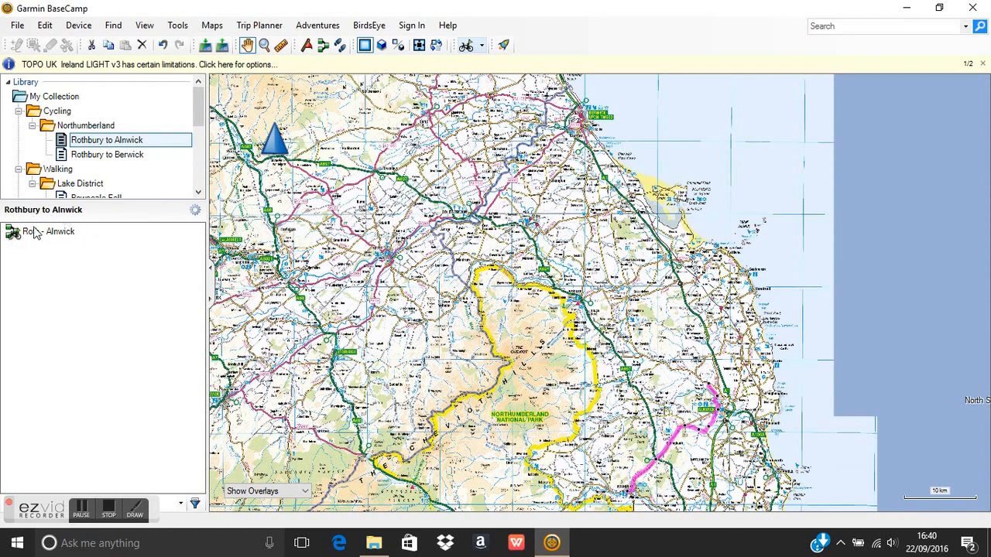
{"action": "right_click", "coordinate": [84, 147]}
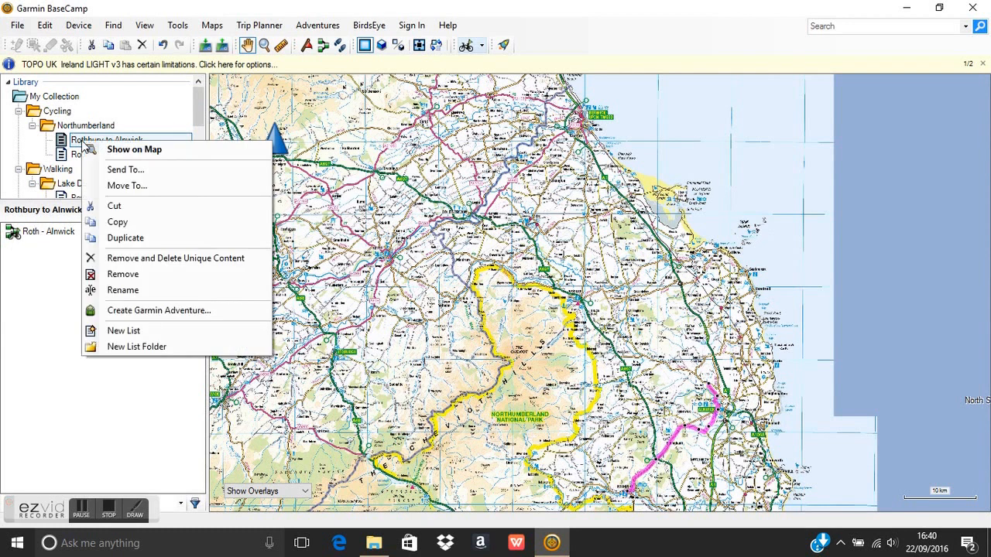
{"action": "left_click", "coordinate": [126, 172]}
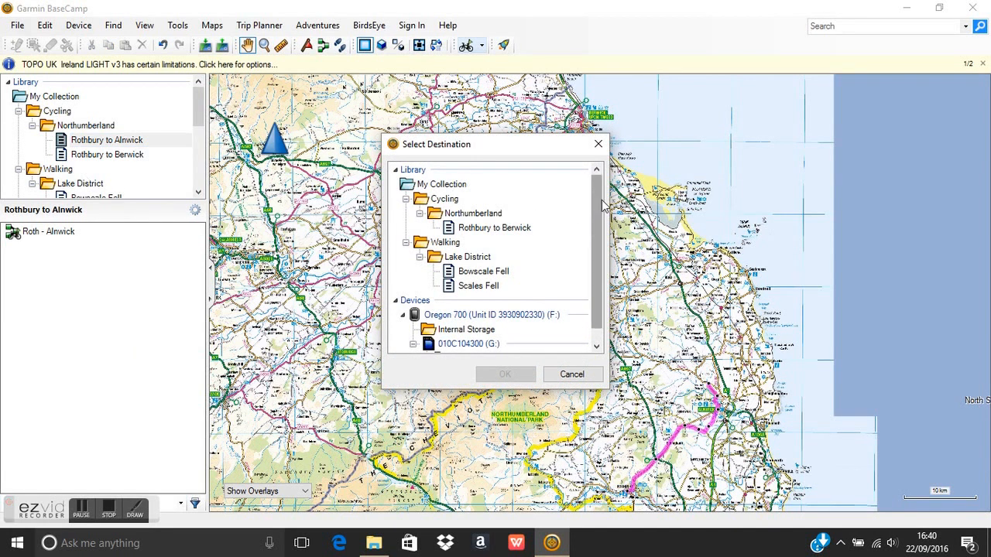
{"action": "left_click_drag", "start_coordinate": [599, 211], "coordinate": [603, 221]}
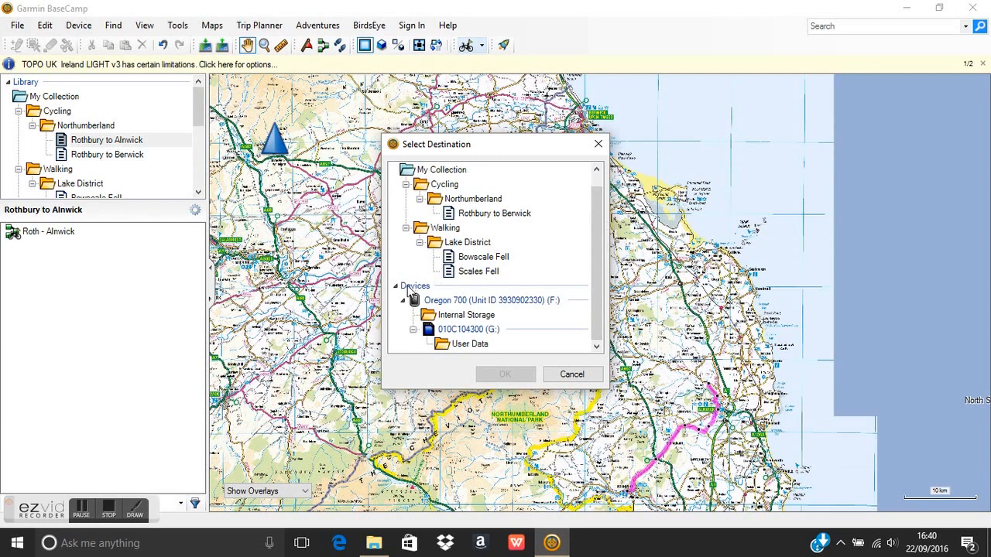
{"action": "left_click", "coordinate": [466, 332]}
{"action": "left_click", "coordinate": [443, 321]}
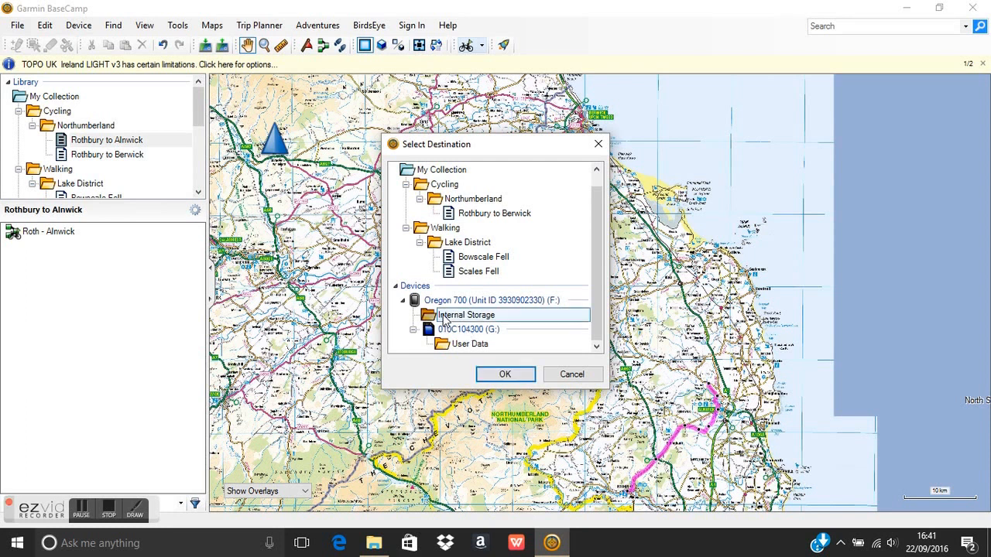
{"action": "left_click", "coordinate": [505, 375]}
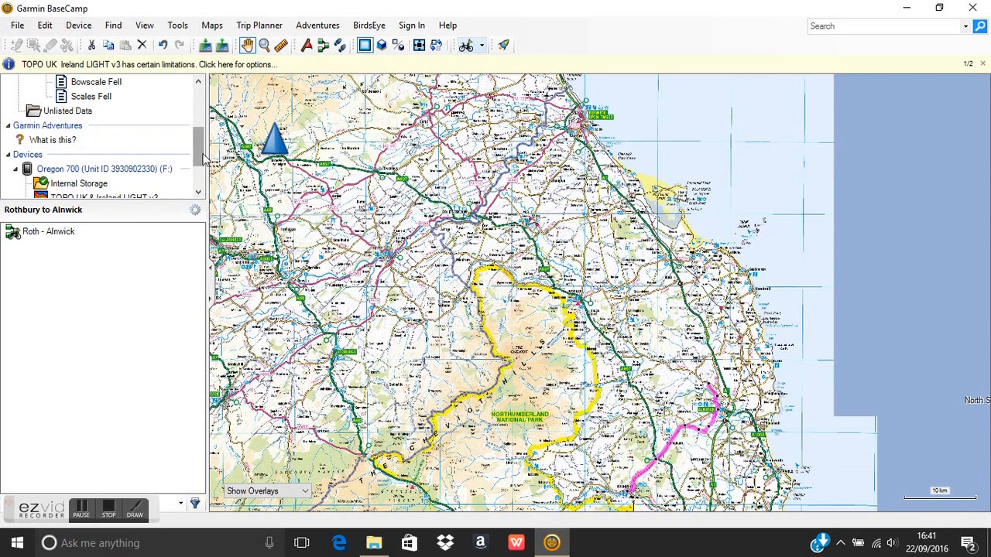
Step: Open the Scales Fell list in the Lake District folder under Walking
{"action": "left_click_drag", "start_coordinate": [204, 157], "coordinate": [203, 130]}
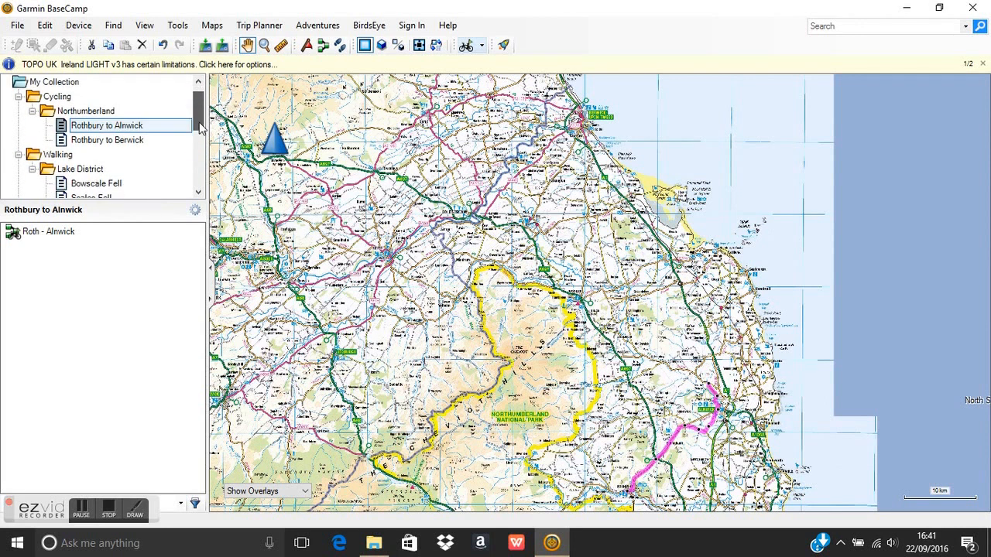
{"action": "left_click", "coordinate": [54, 156]}
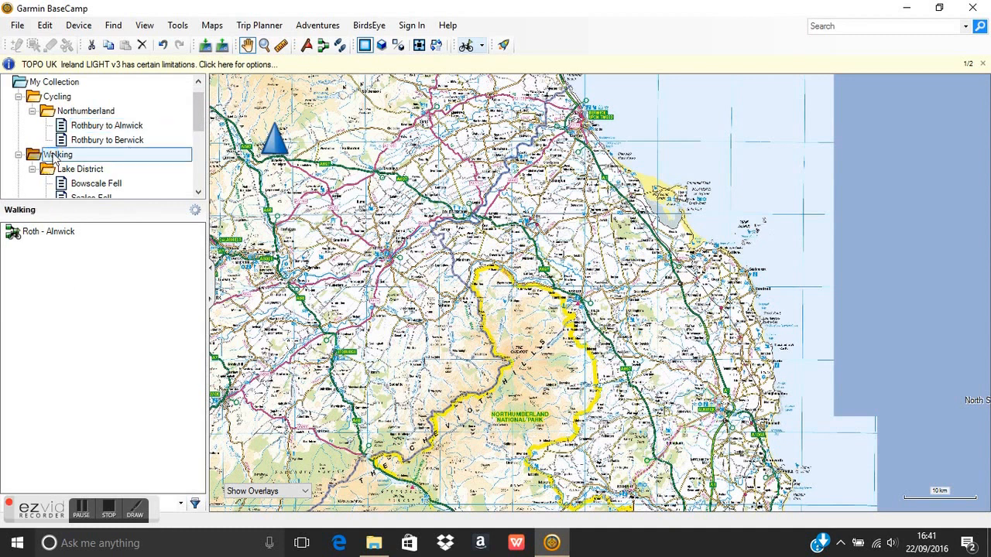
{"action": "left_click", "coordinate": [97, 170]}
{"action": "left_click_drag", "start_coordinate": [203, 122], "coordinate": [204, 136]}
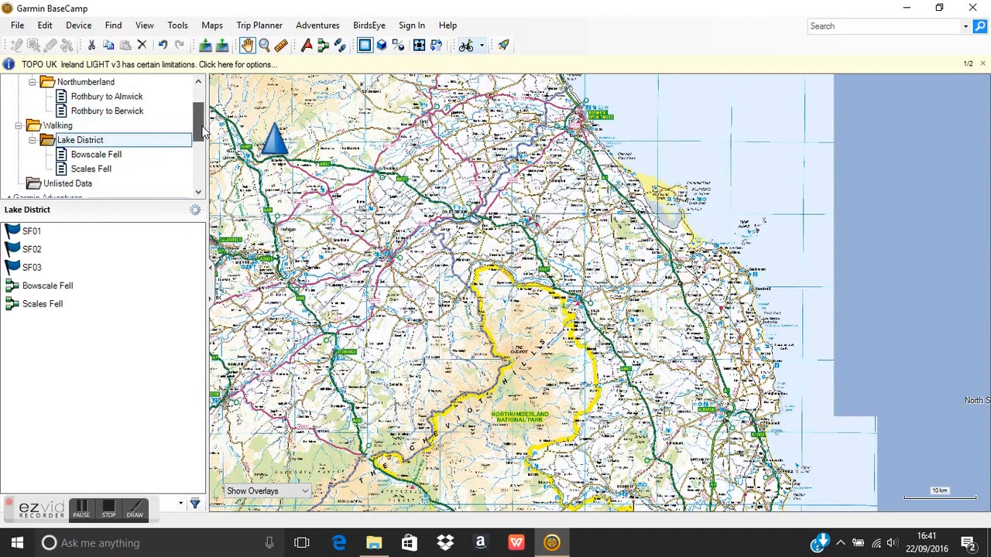
{"action": "left_click", "coordinate": [106, 159]}
{"action": "left_click", "coordinate": [87, 170]}
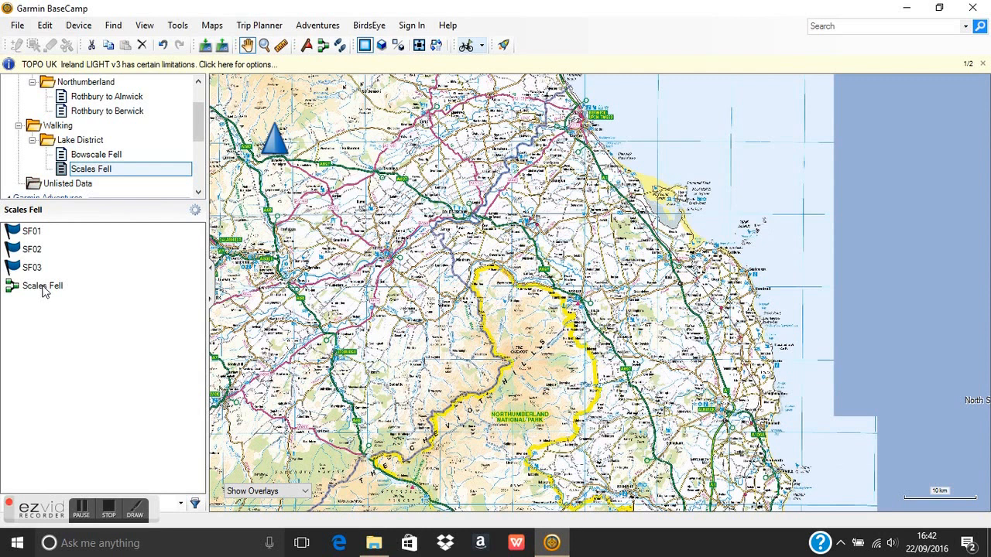
Step: Show the Scales Fell route on the map and send that route to the Oregon 700's internal storage
{"action": "double_click", "coordinate": [43, 286]}
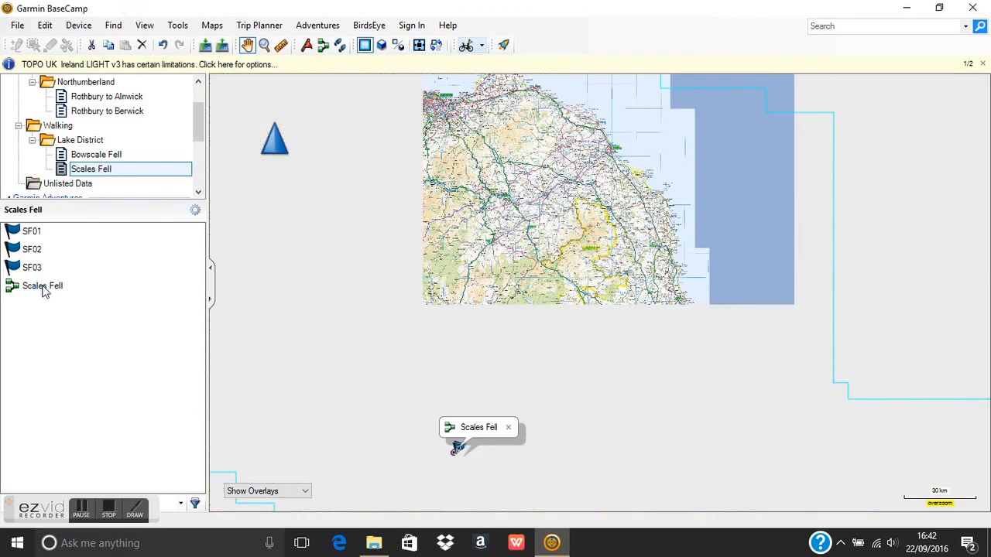
{"action": "right_click", "coordinate": [43, 286]}
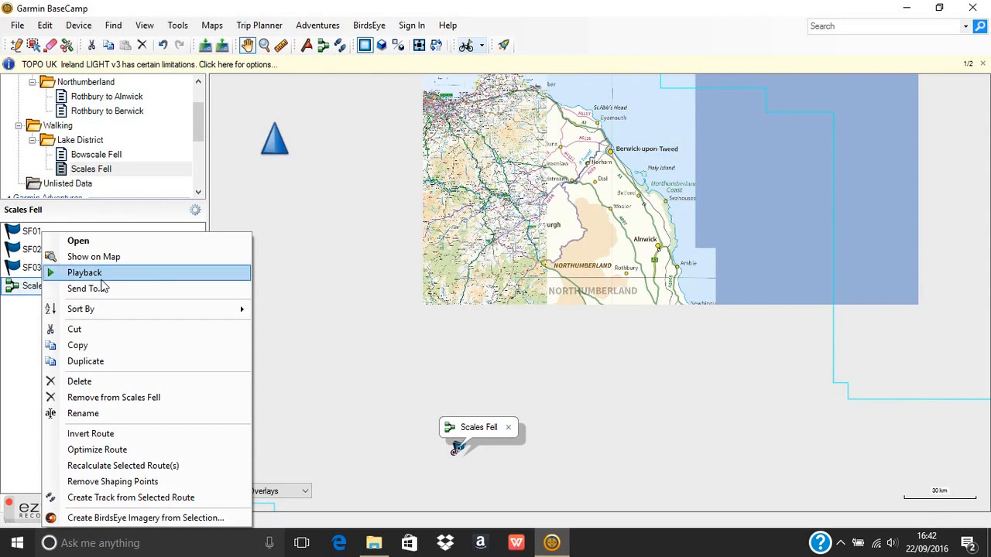
{"action": "left_click", "coordinate": [103, 290]}
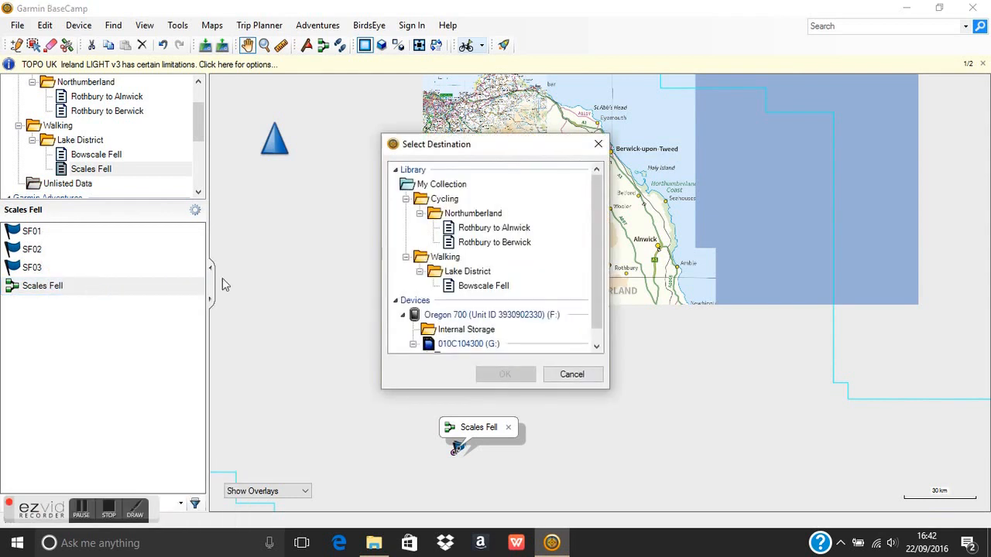
{"action": "left_click", "coordinate": [456, 331]}
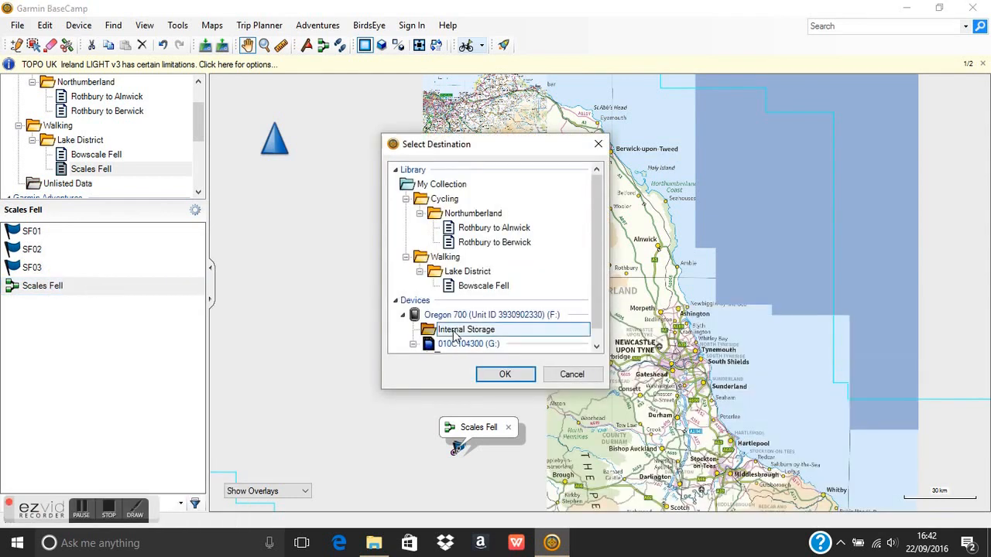
{"action": "left_click", "coordinate": [503, 376]}
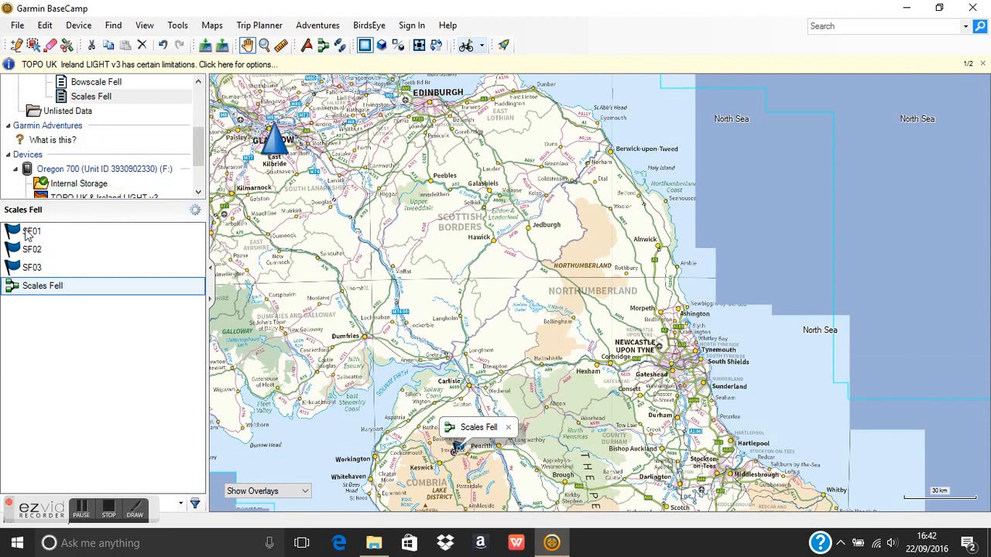
Step: Send the waypoints SF01, SF02 and SF03 from the Scales Fell list to the Oregon 700's internal storage
{"action": "left_click", "coordinate": [99, 98]}
{"action": "left_click_drag", "start_coordinate": [200, 145], "coordinate": [198, 127]}
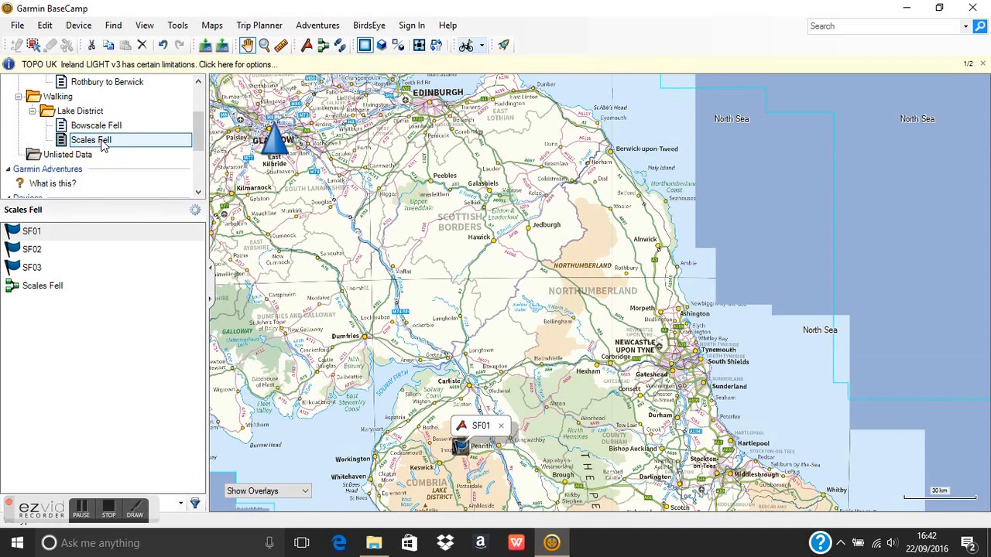
{"action": "left_click", "coordinate": [42, 232]}
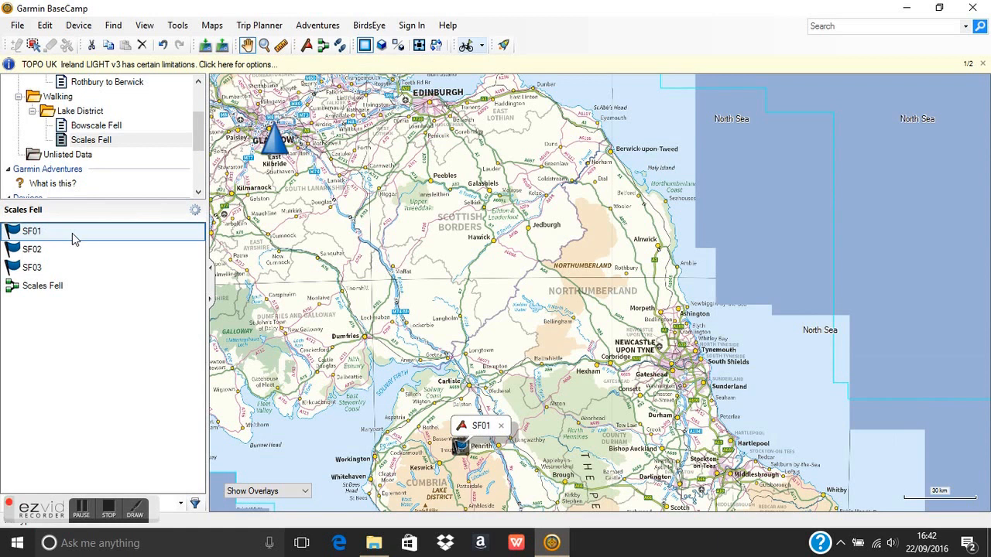
{"action": "left_click", "coordinate": [36, 268], "text": "shift"}
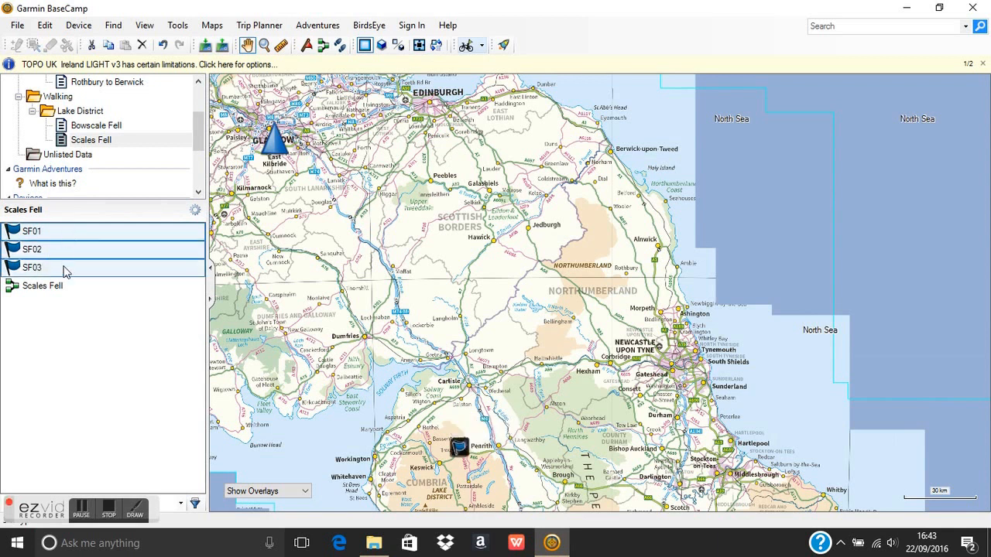
{"action": "right_click", "coordinate": [116, 263]}
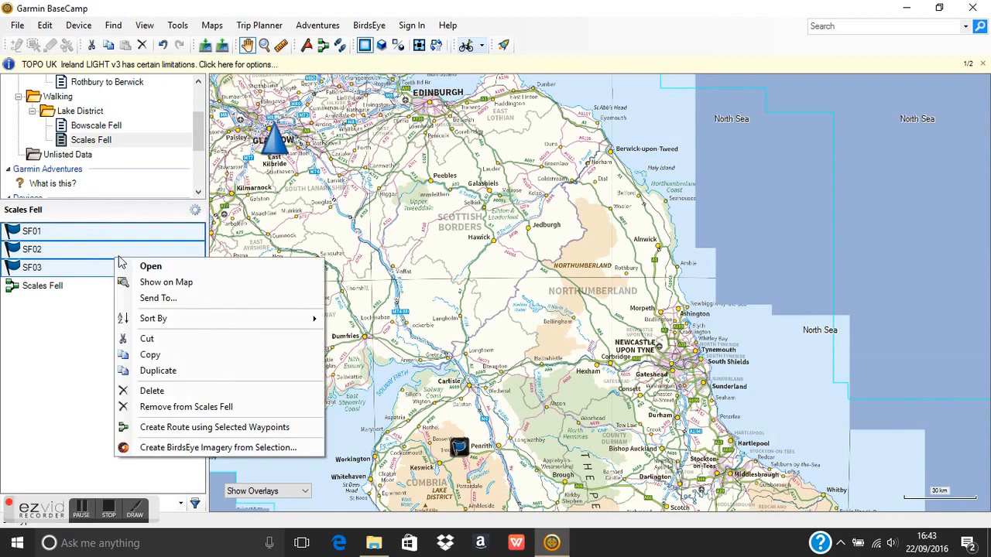
{"action": "left_click", "coordinate": [160, 299]}
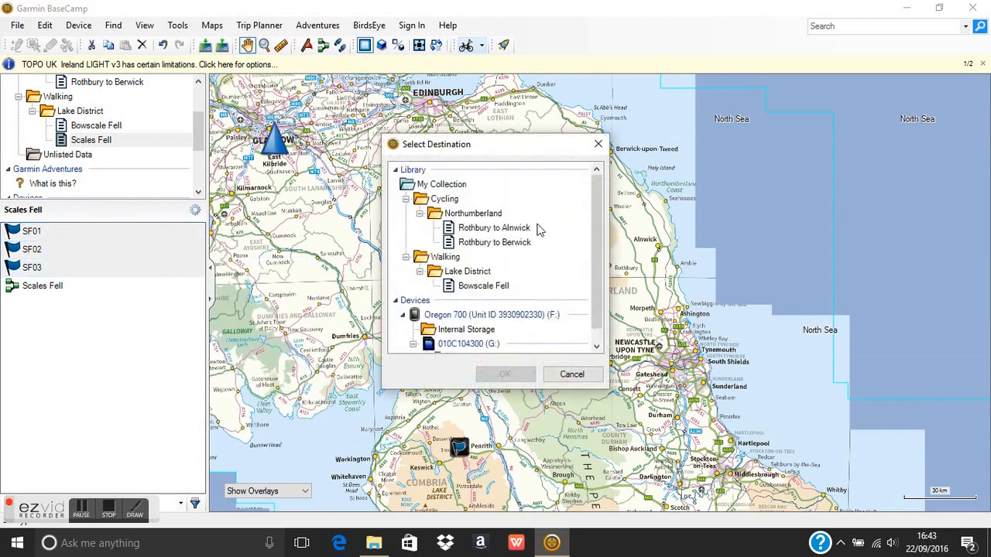
{"action": "scroll", "coordinate": [596, 251], "scroll_direction": "down", "scroll_amount": 1}
{"action": "left_click", "coordinate": [475, 317]}
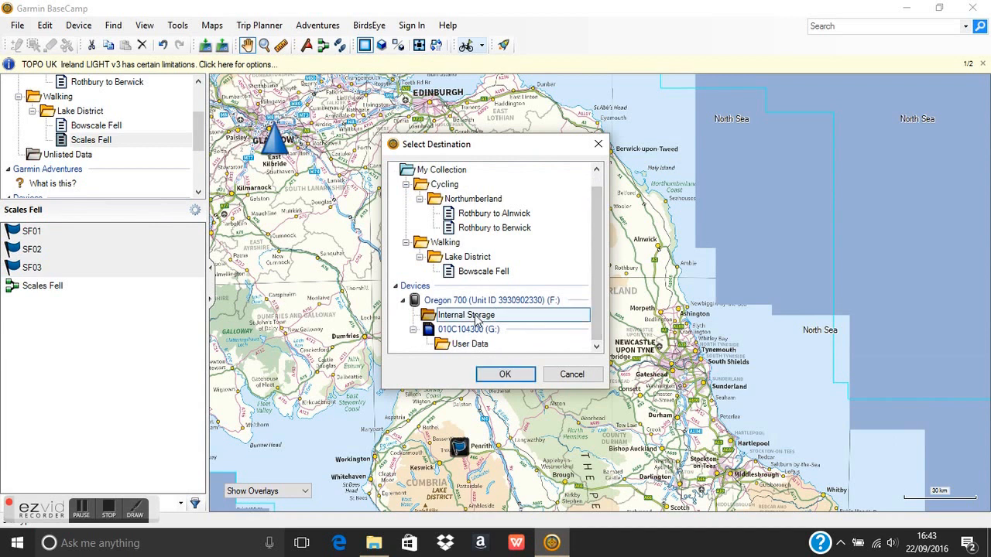
{"action": "left_click", "coordinate": [504, 375]}
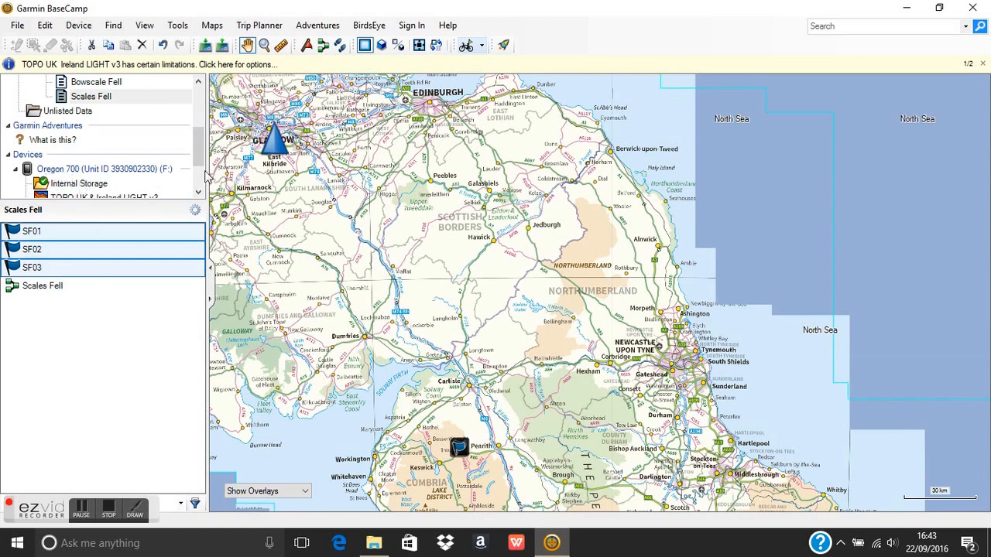
Step: Open the Oregon 700's internal storage and check its contents for the sent routes and waypoints
{"action": "mouse_move", "coordinate": [201, 164]}
{"action": "left_mouse_down"}
{"action": "mouse_move", "coordinate": [200, 152]}
{"action": "mouse_move", "coordinate": [201, 168]}
{"action": "left_mouse_up"}
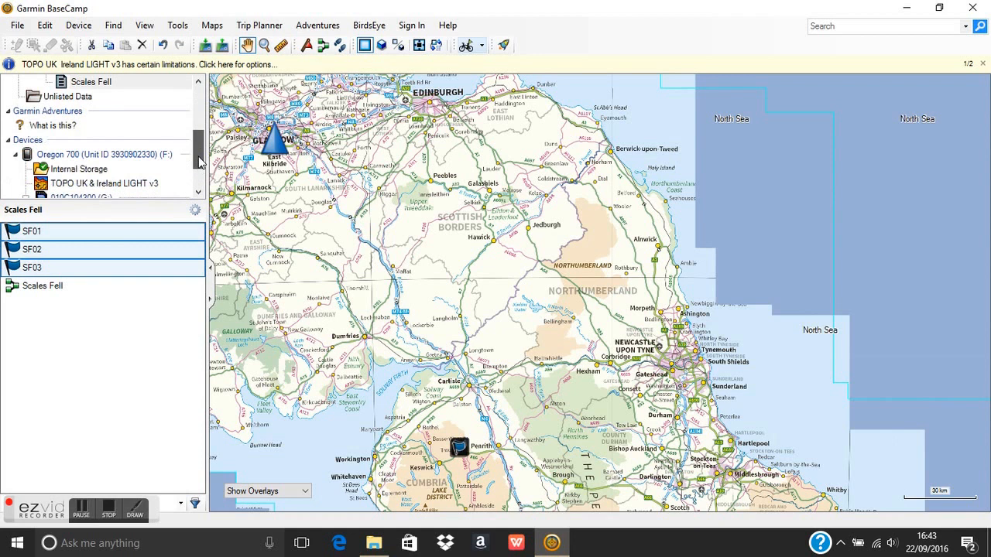
{"action": "left_click", "coordinate": [76, 170]}
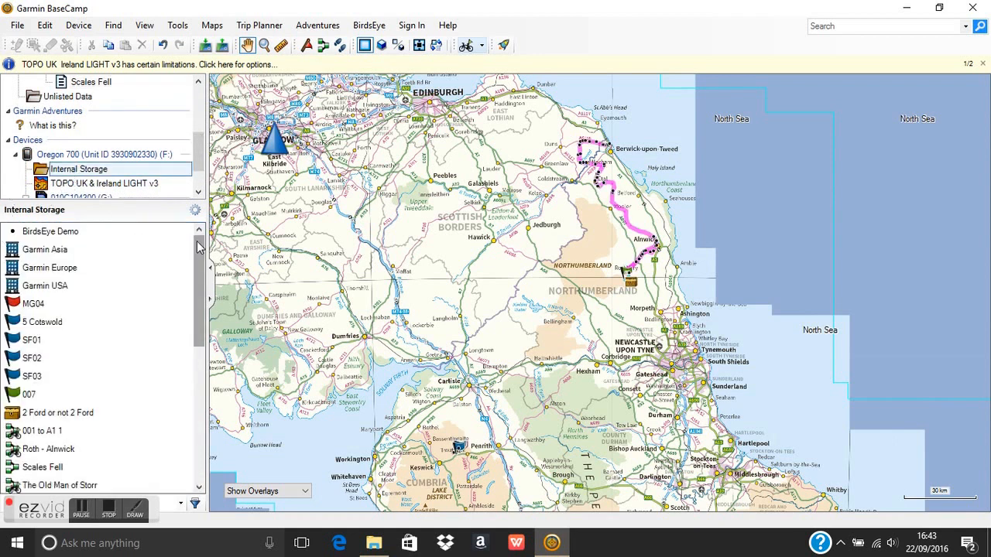
{"action": "left_click_drag", "start_coordinate": [200, 249], "coordinate": [201, 255]}
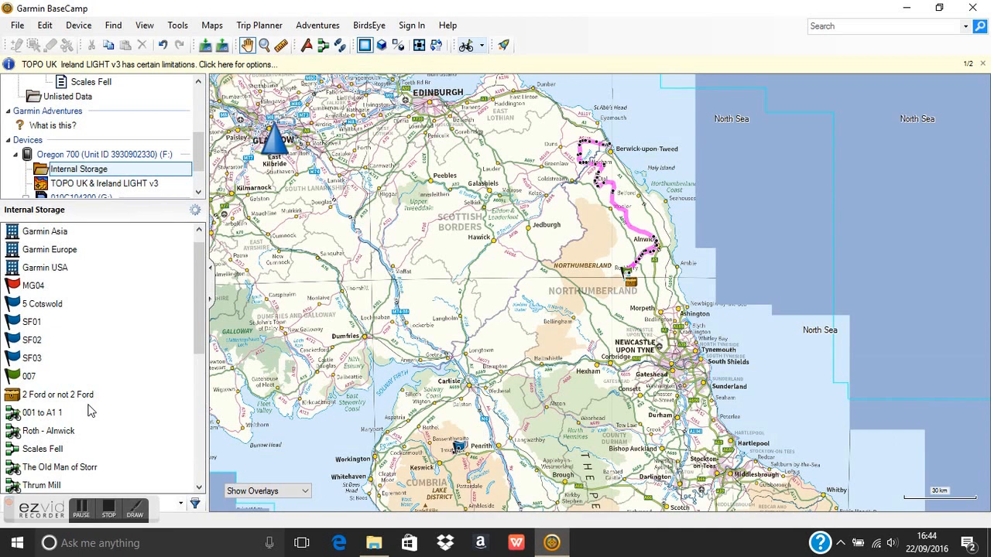
{"action": "left_click", "coordinate": [112, 509]}
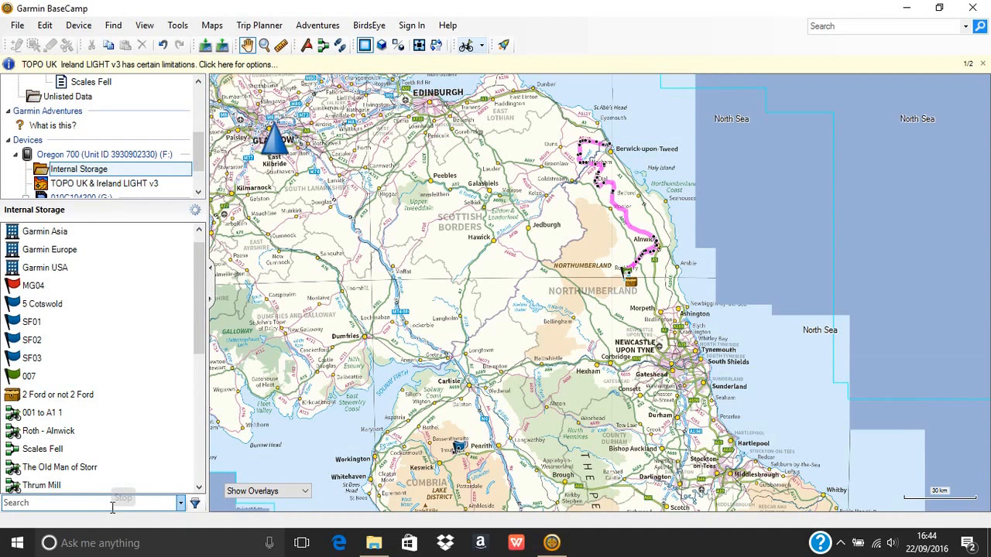